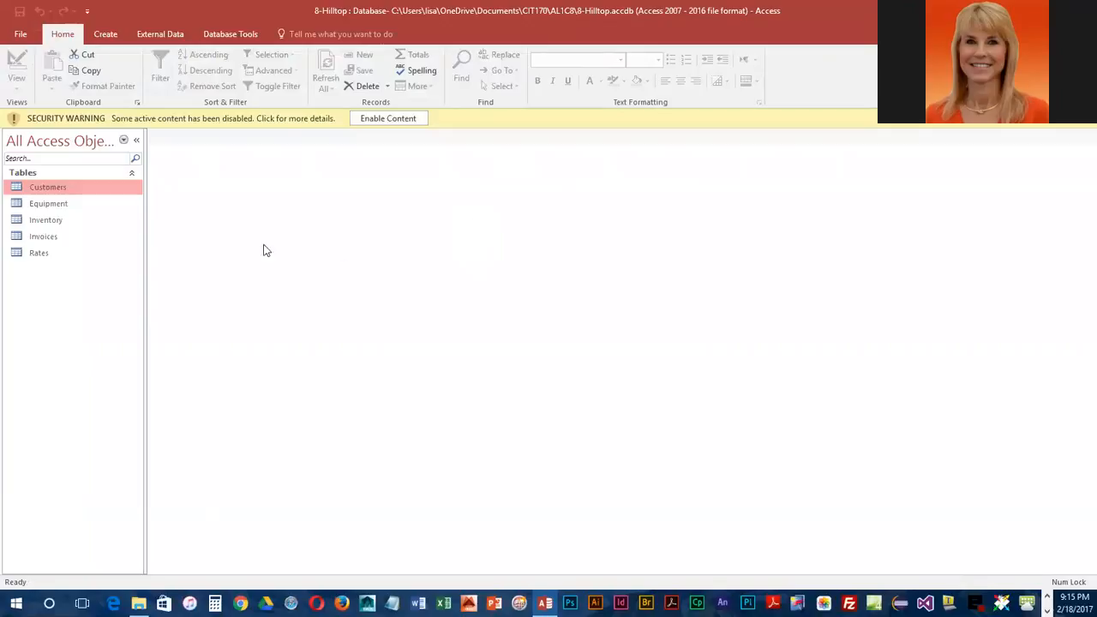
- Enable the database's active content and start exporting the Inventory table to an Excel spreadsheet
left_click(395, 119)
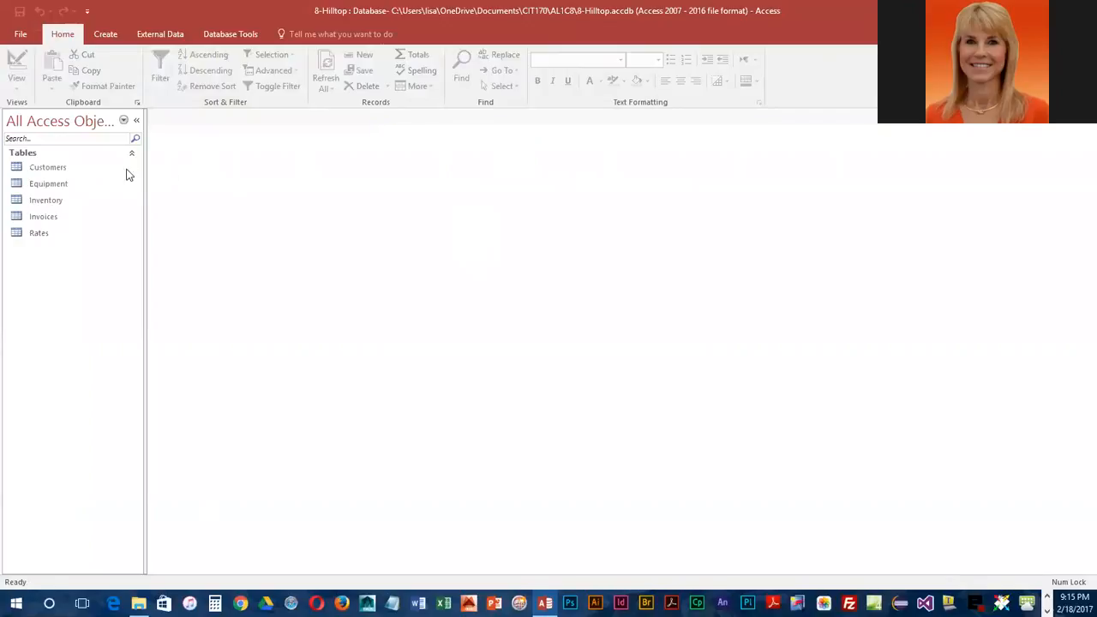
left_click(55, 203)
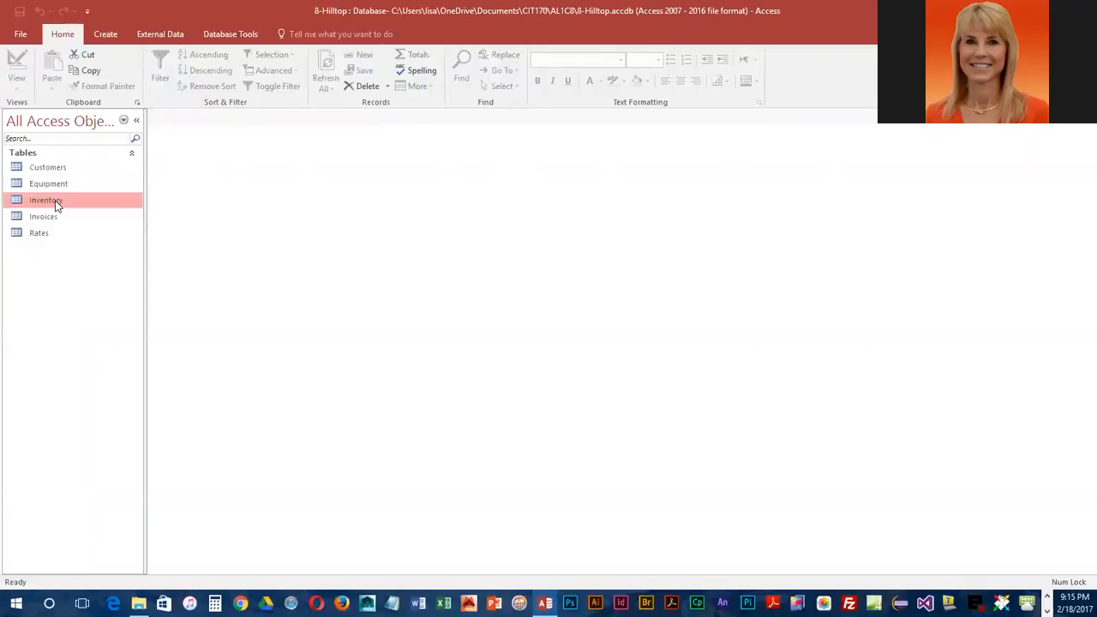
left_click(160, 36)
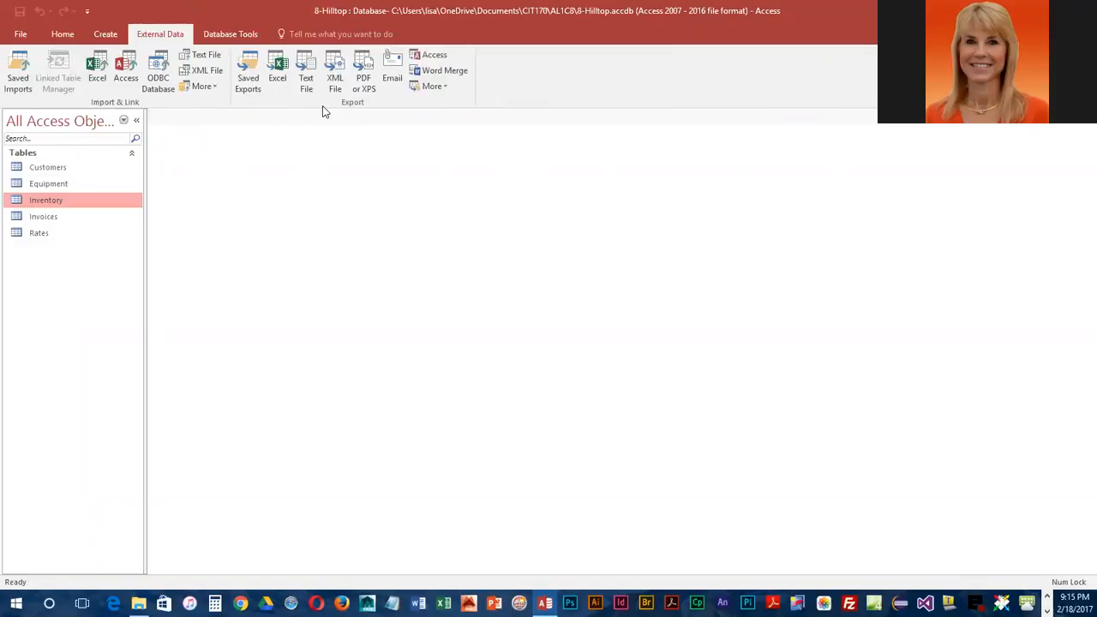
left_click(276, 64)
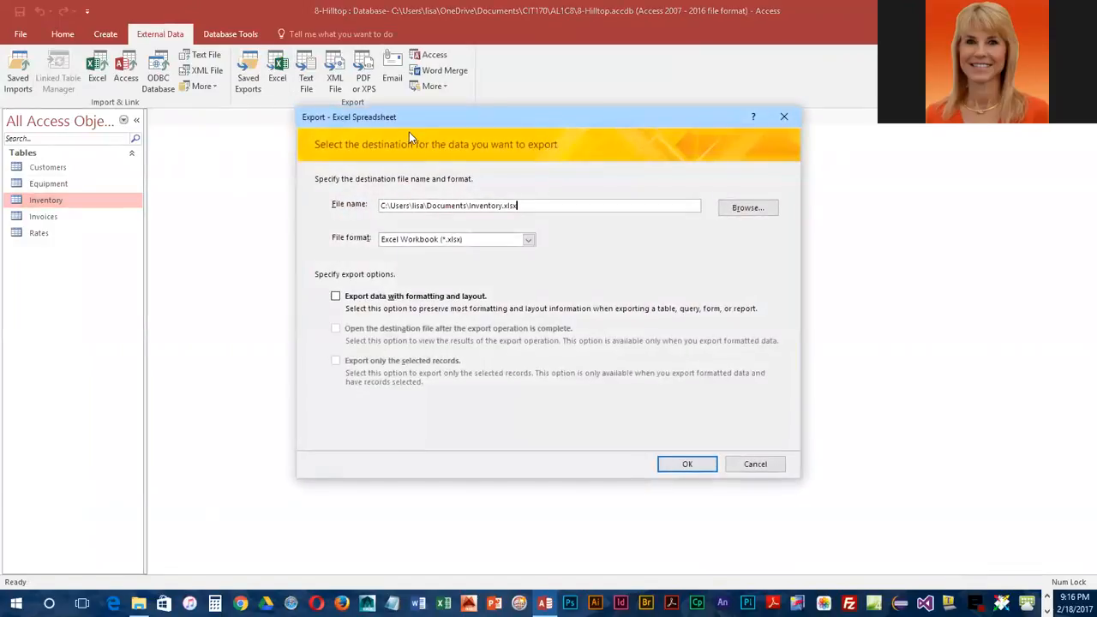
left_click_drag(408, 114, 387, 111)
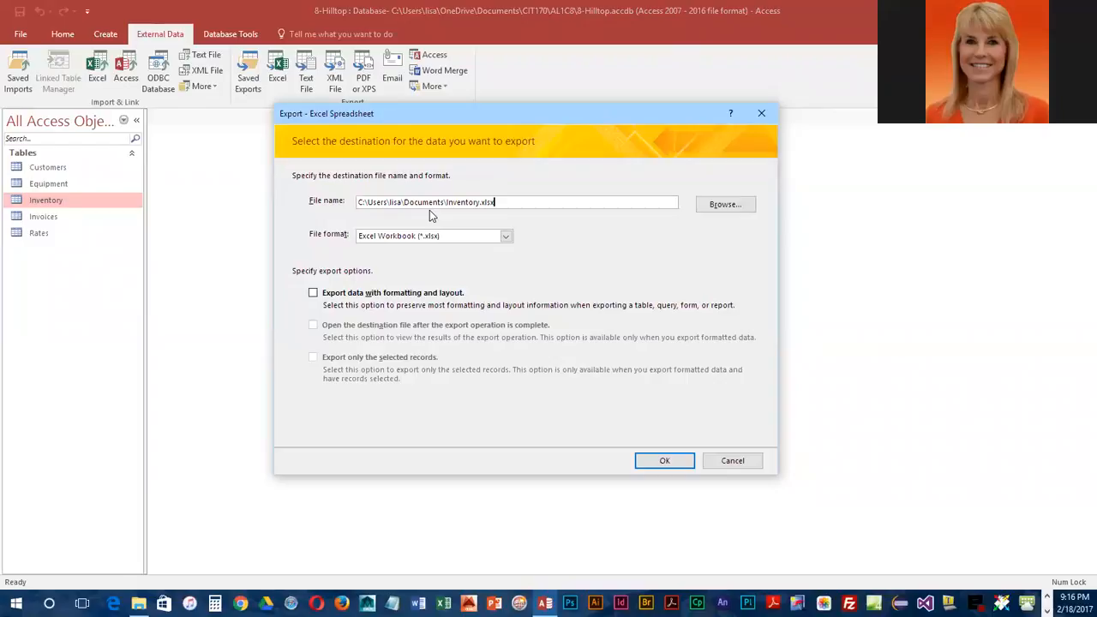
- Set the export destination to Inventory.xlsx in the OneDrive Documents\CIT170\AL1C8 folder
left_click(740, 204)
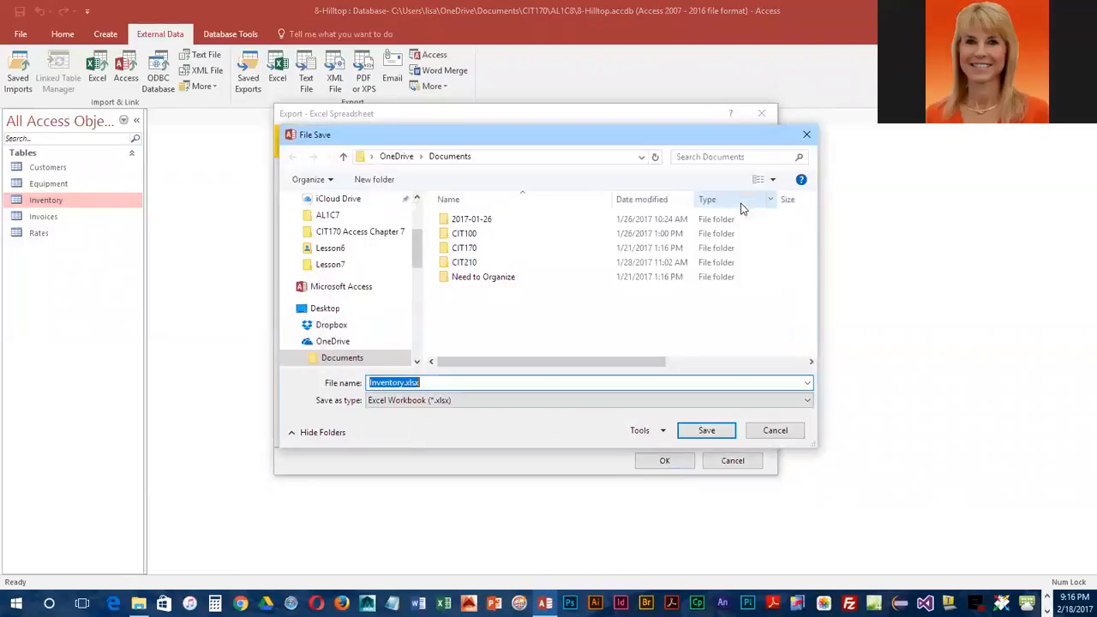
left_click(468, 236)
double_click(468, 247)
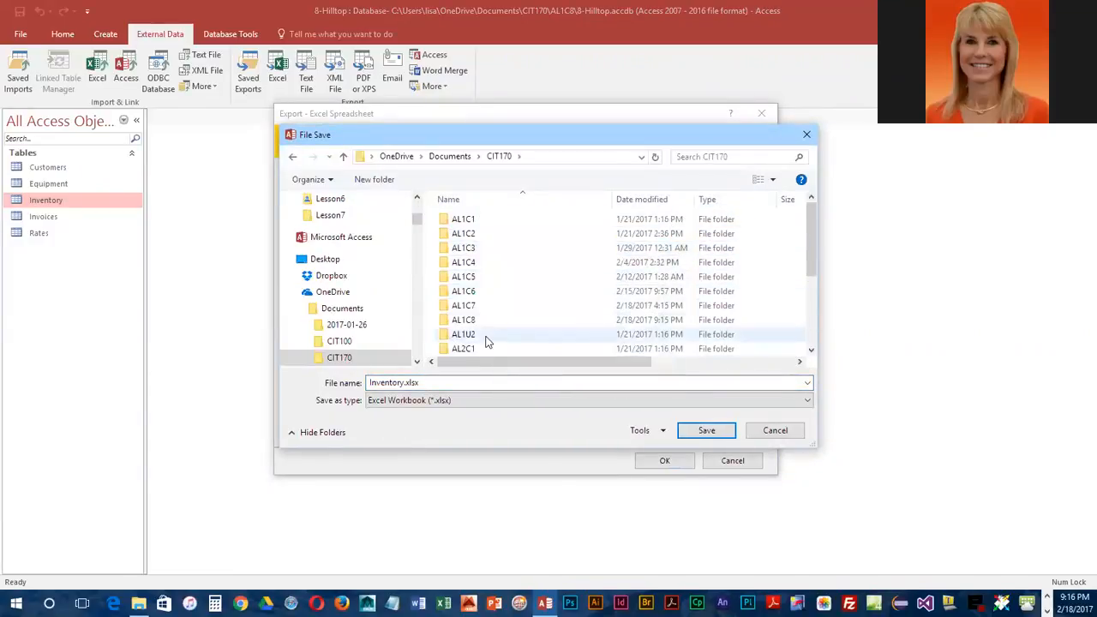
double_click(467, 320)
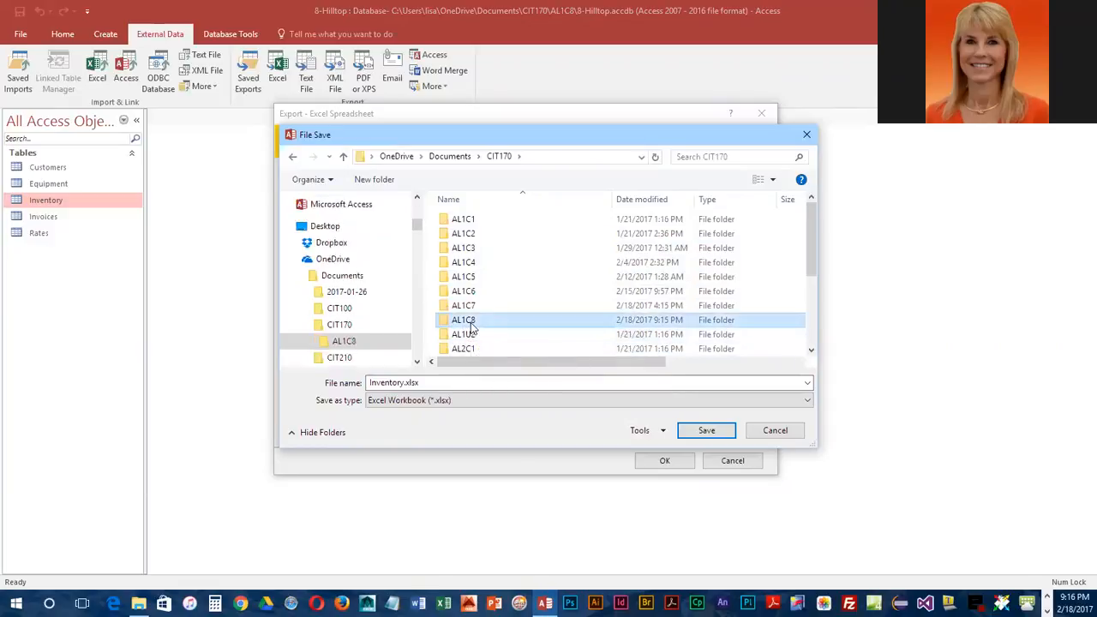
left_click(696, 433)
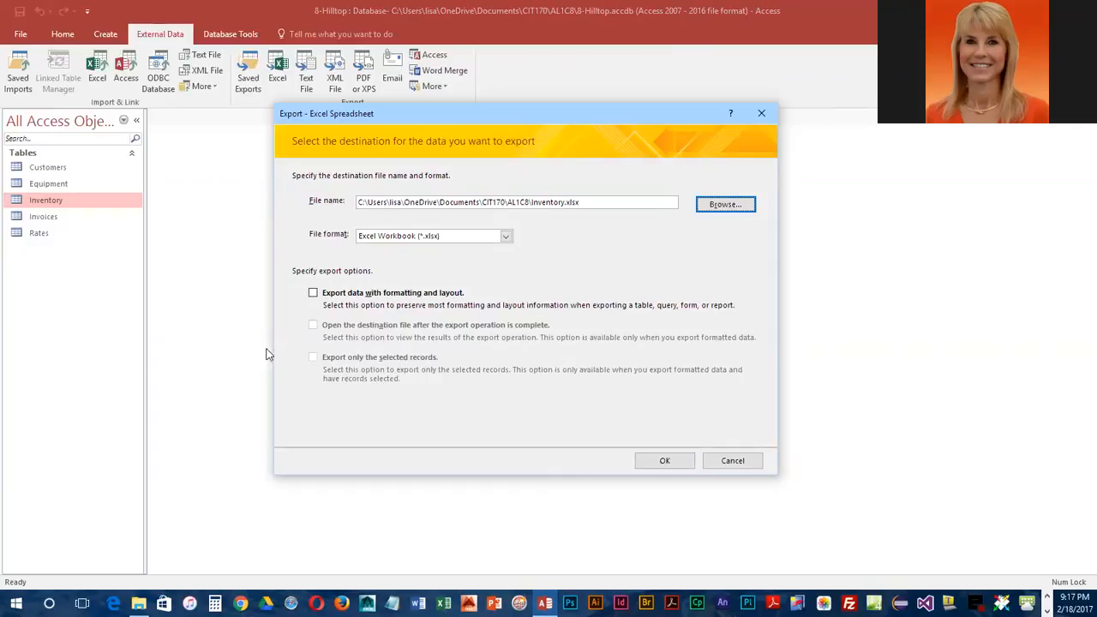
- Export the Inventory table with formatting and layout, opening the destination file after the export completes
left_click(314, 293)
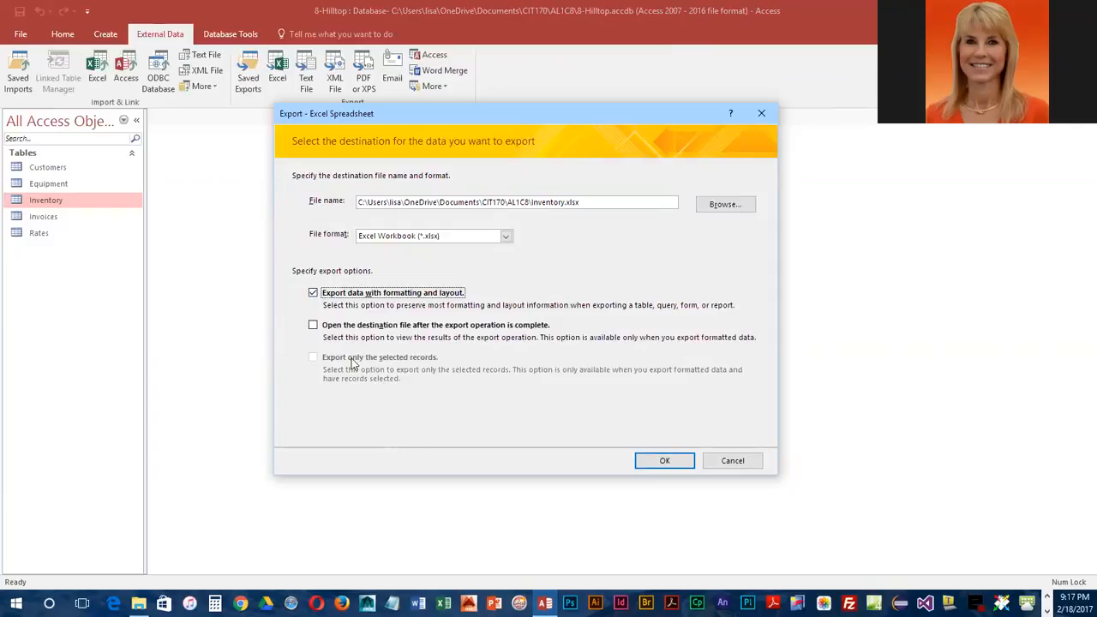
left_click(313, 325)
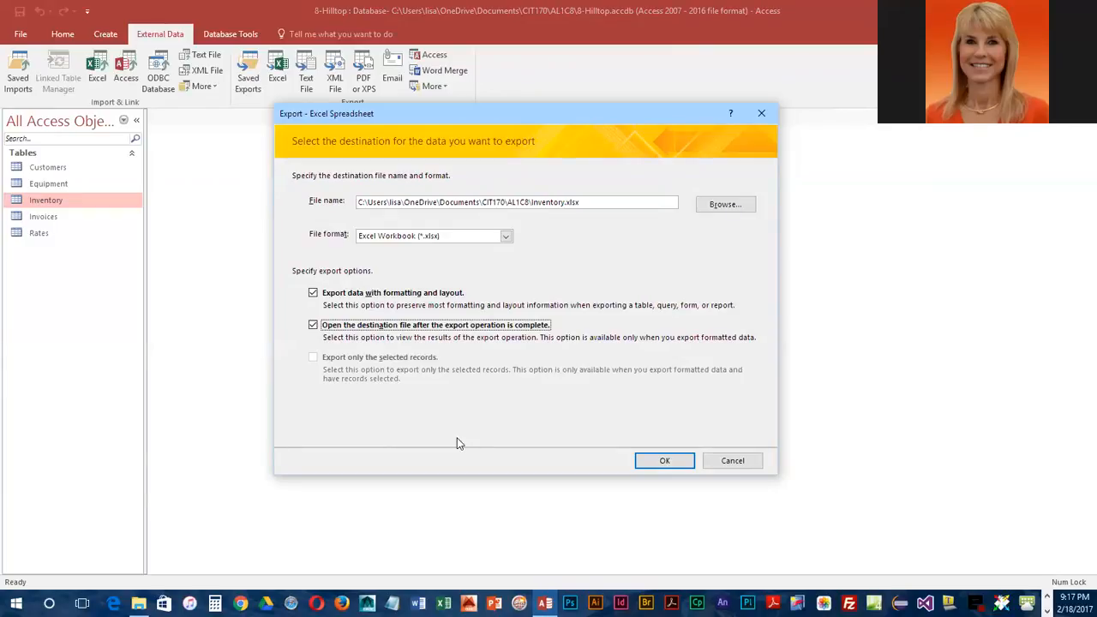
left_click(676, 464)
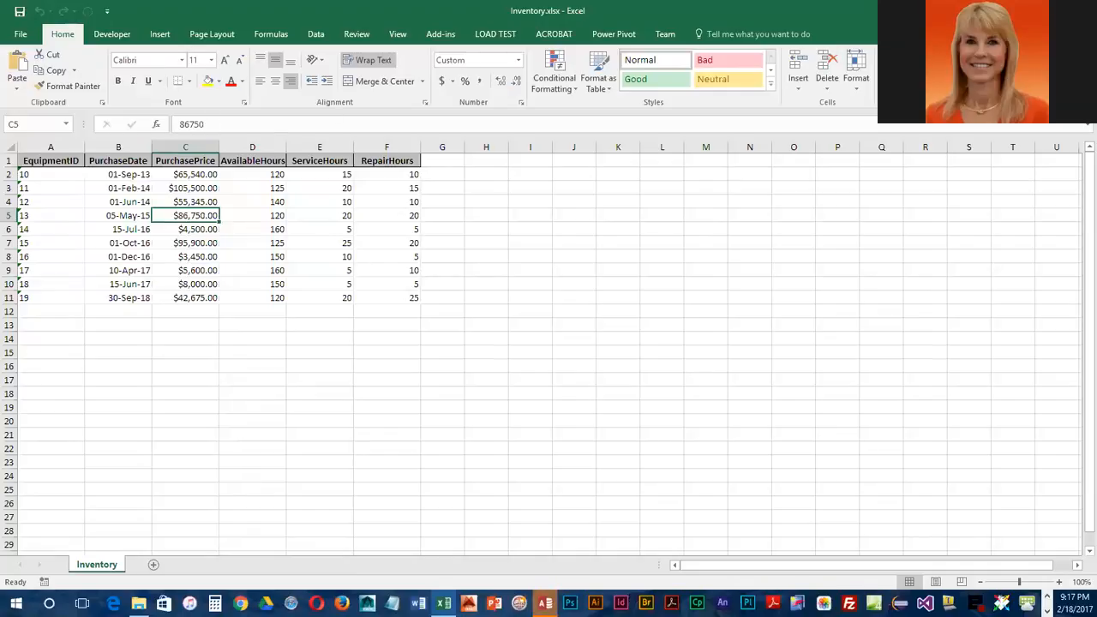
- Centre the EquipmentID values in A2:A11 and the AvailableHours values in D2:D11
left_click(75, 188)
left_click_drag(66, 176, 63, 291)
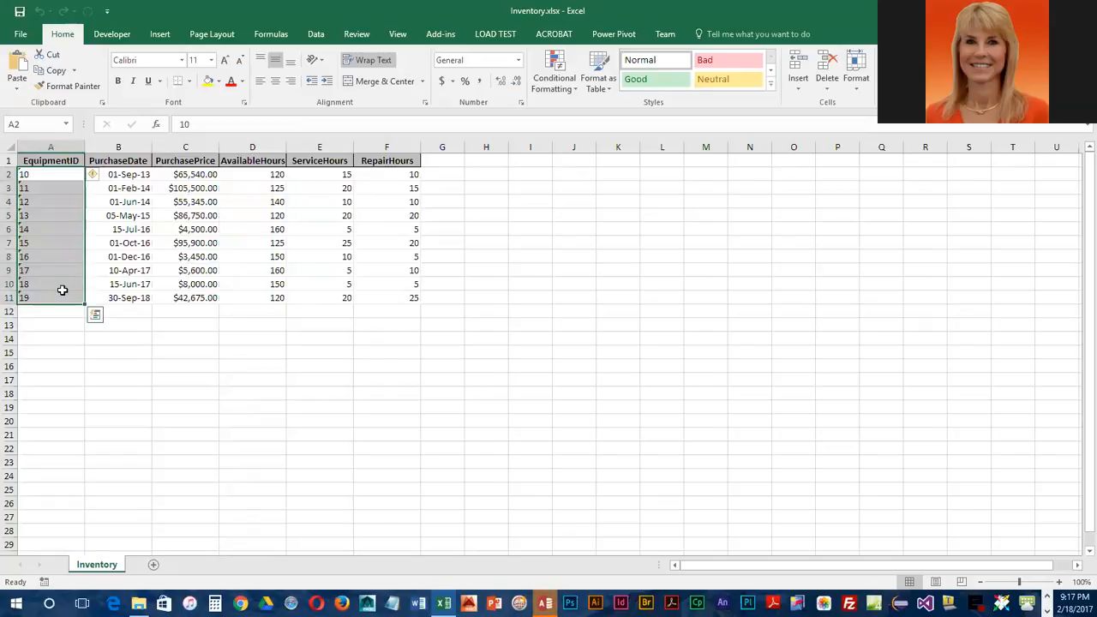
left_click(49, 174)
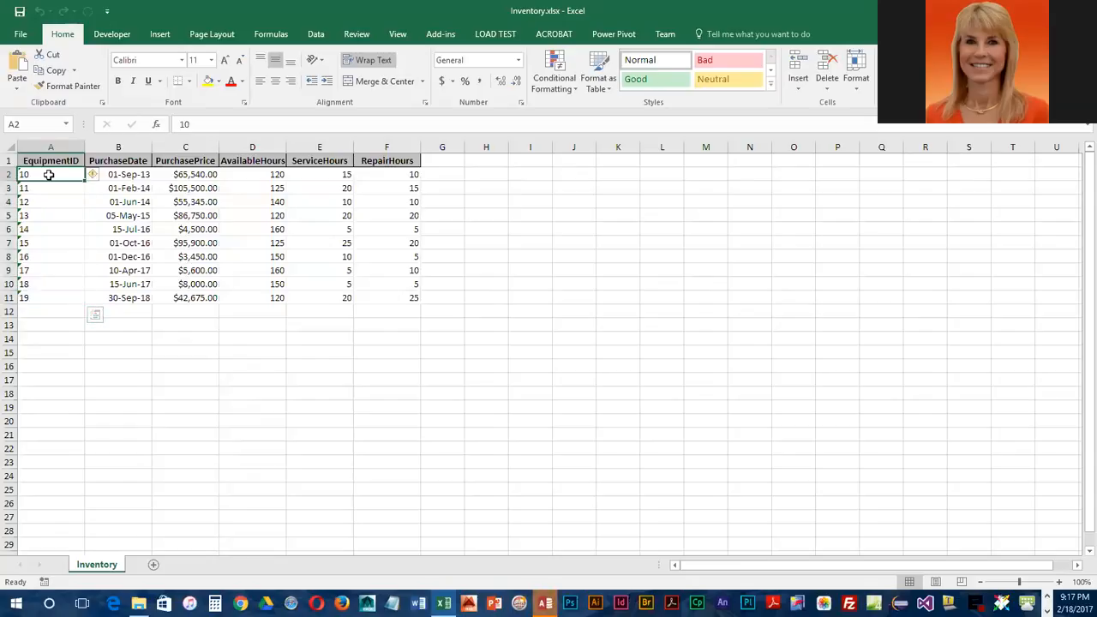
left_click_drag(48, 174, 60, 295)
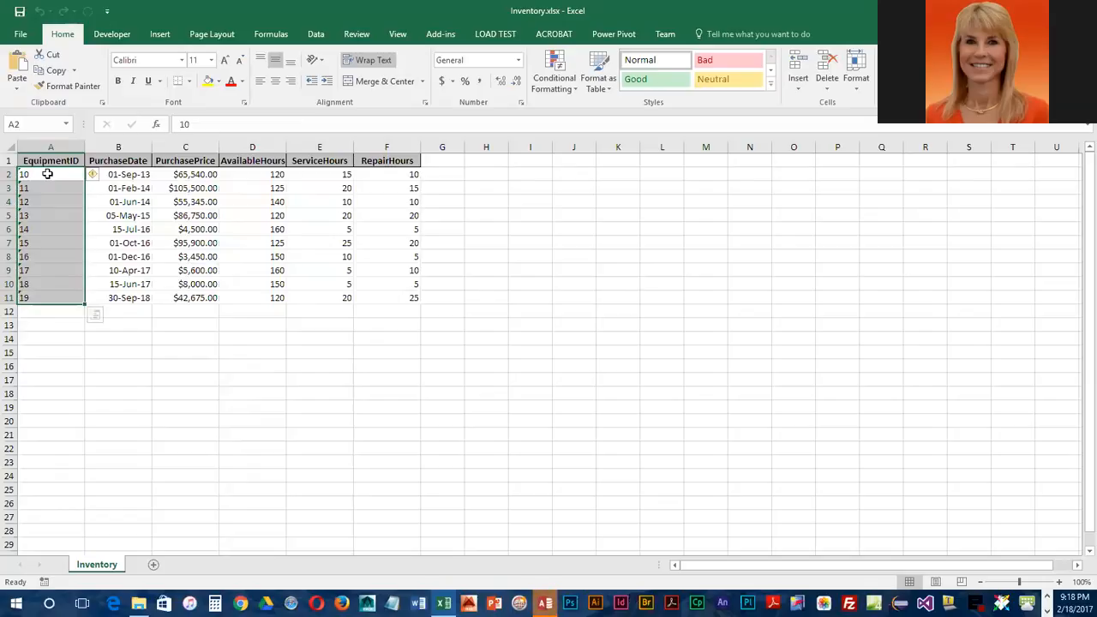
left_click_drag(47, 174, 52, 297)
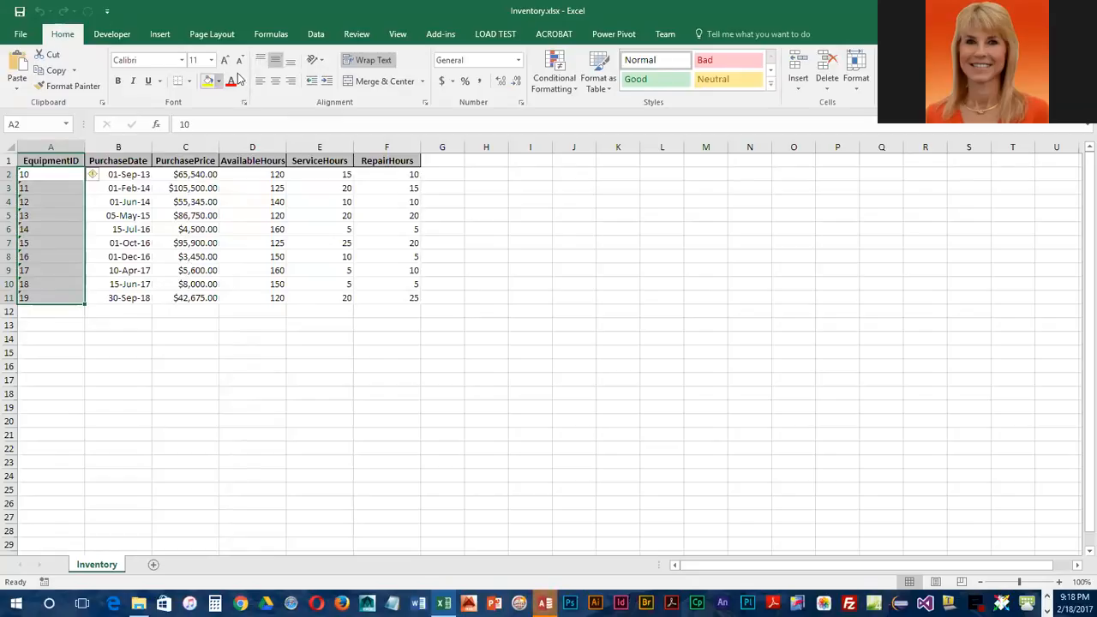
left_click(275, 83)
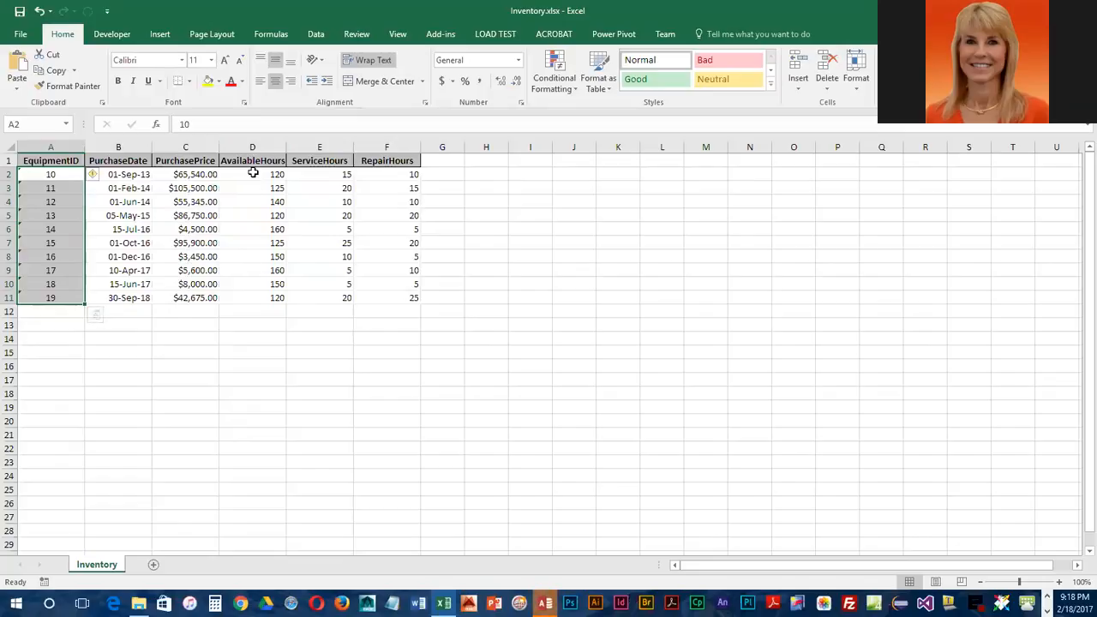
left_click_drag(252, 172, 249, 297)
left_click(275, 81)
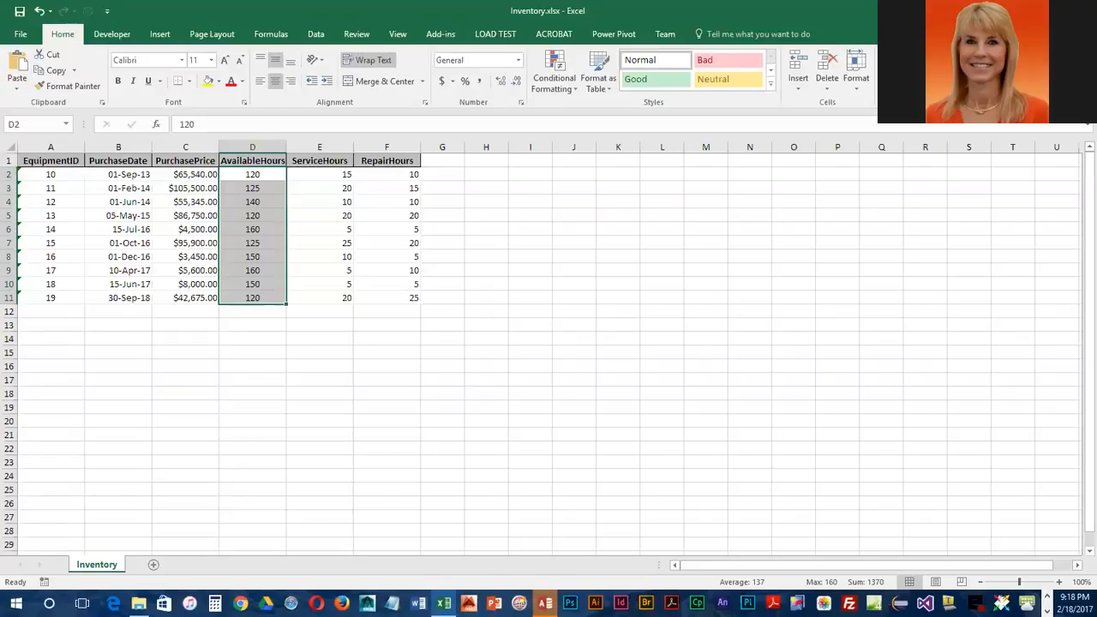
- Switch back to Access and close the export wizard without saving the export steps
key("alt+Tab")
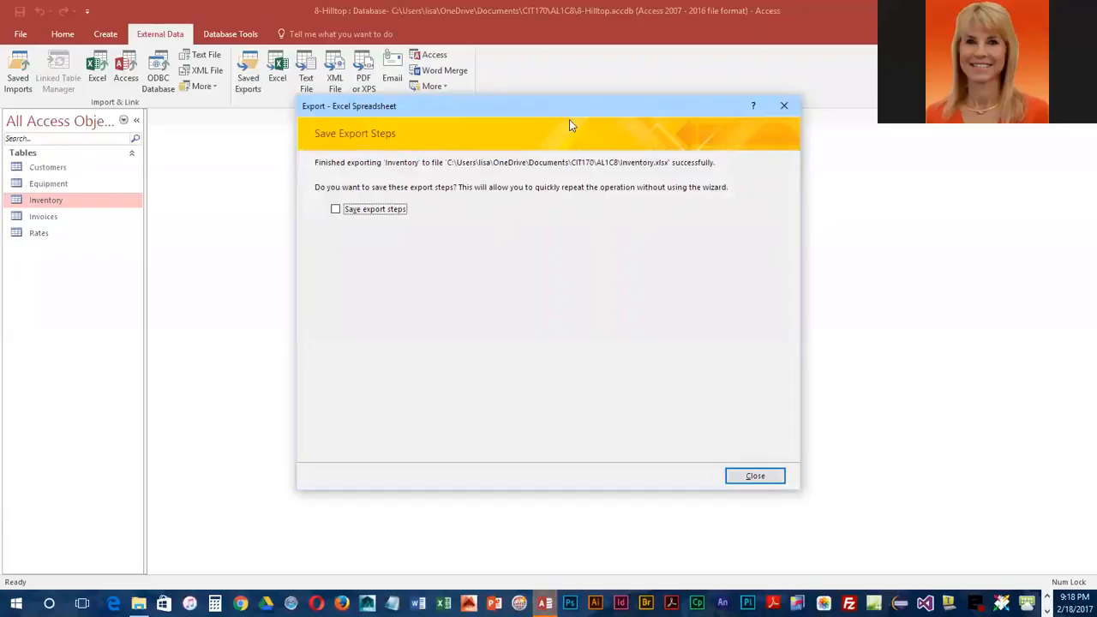
left_click(771, 476)
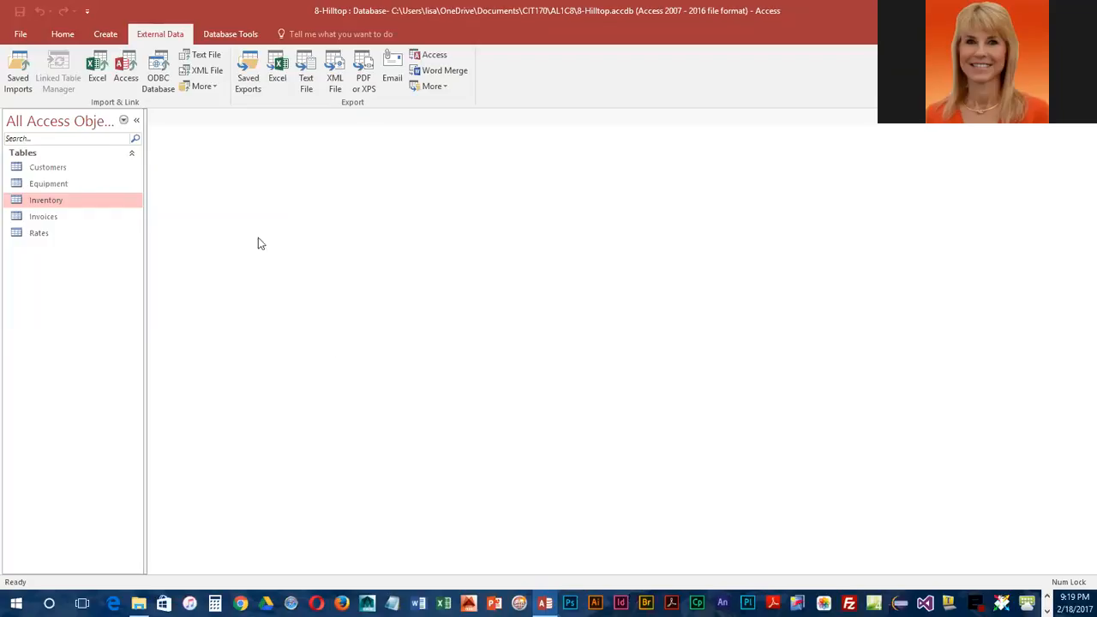
- Create a design-view query with the Invoices, Customers and Rates tables, placing the Rates field list below Customers
left_click(105, 34)
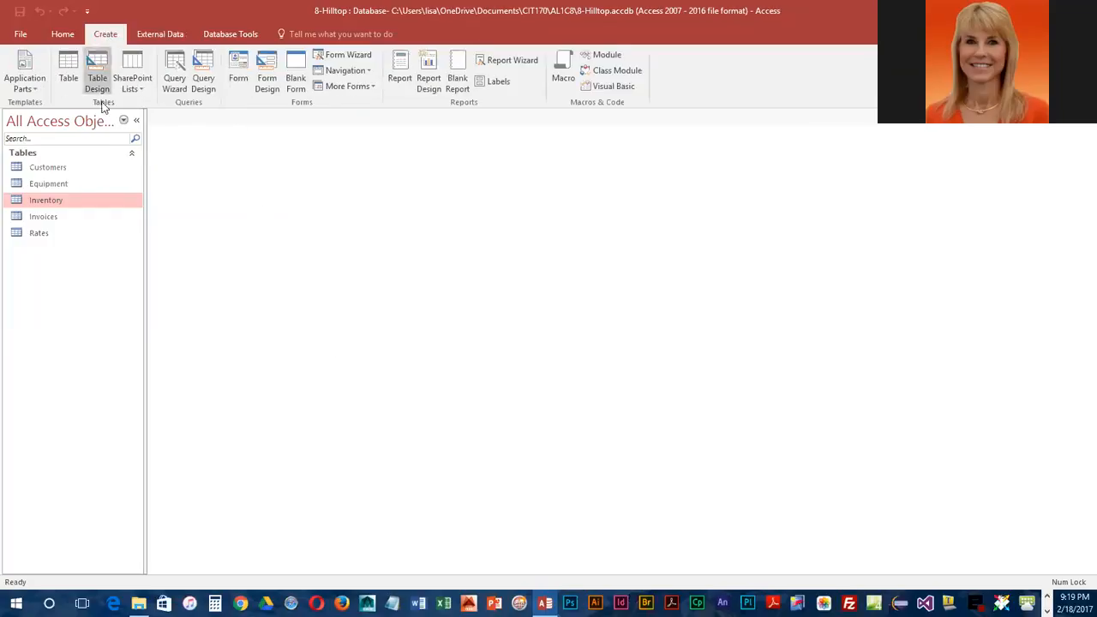
left_click(203, 77)
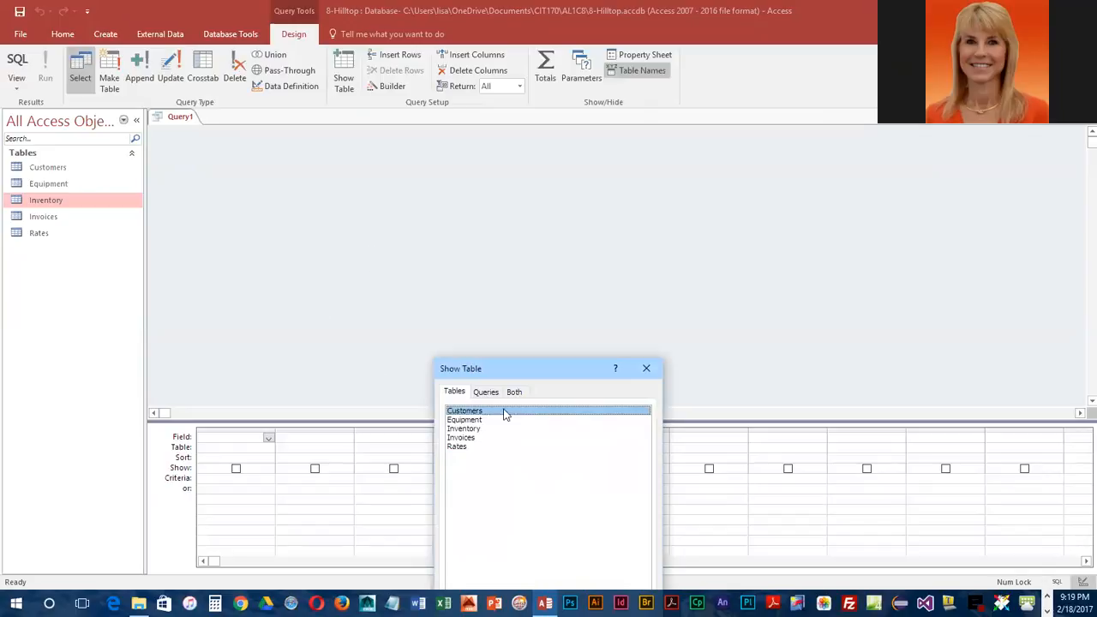
double_click(462, 438)
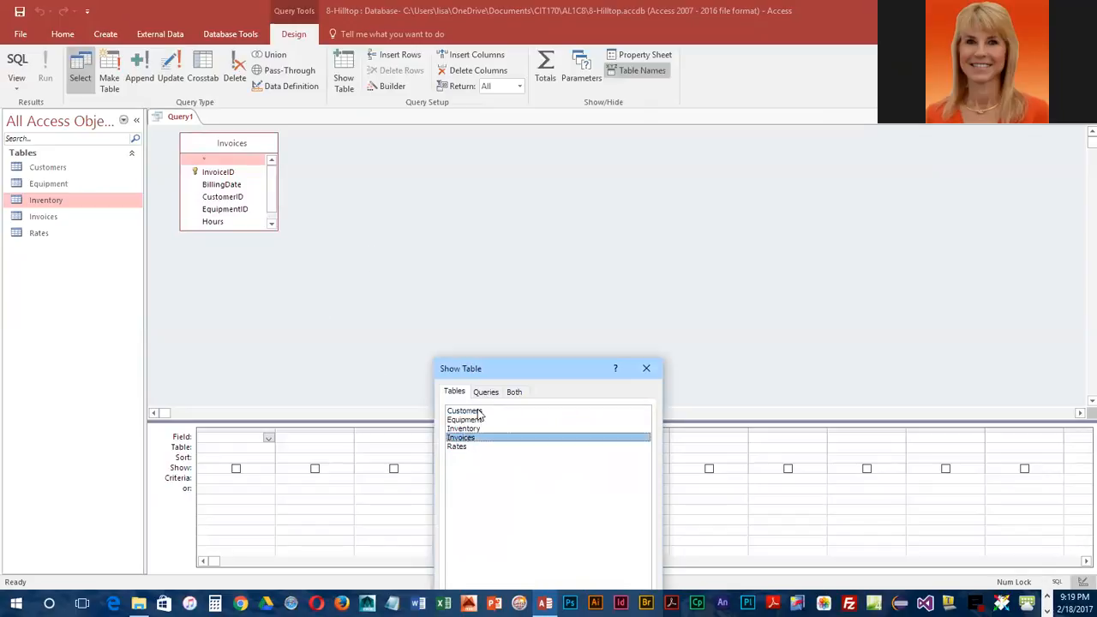
double_click(469, 412)
left_click(462, 446)
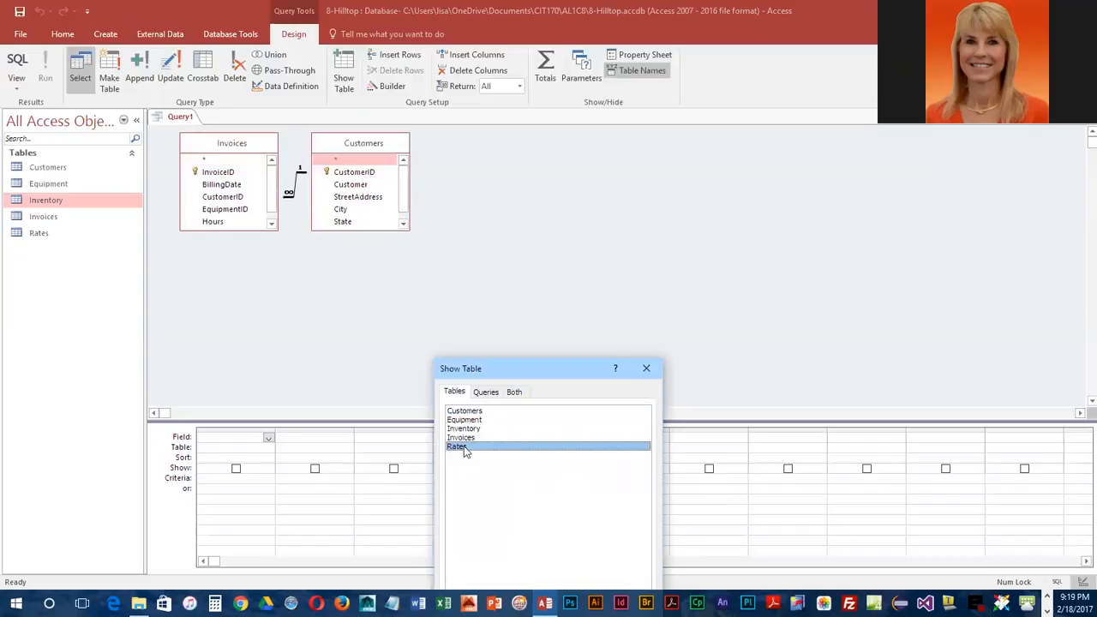
double_click(463, 446)
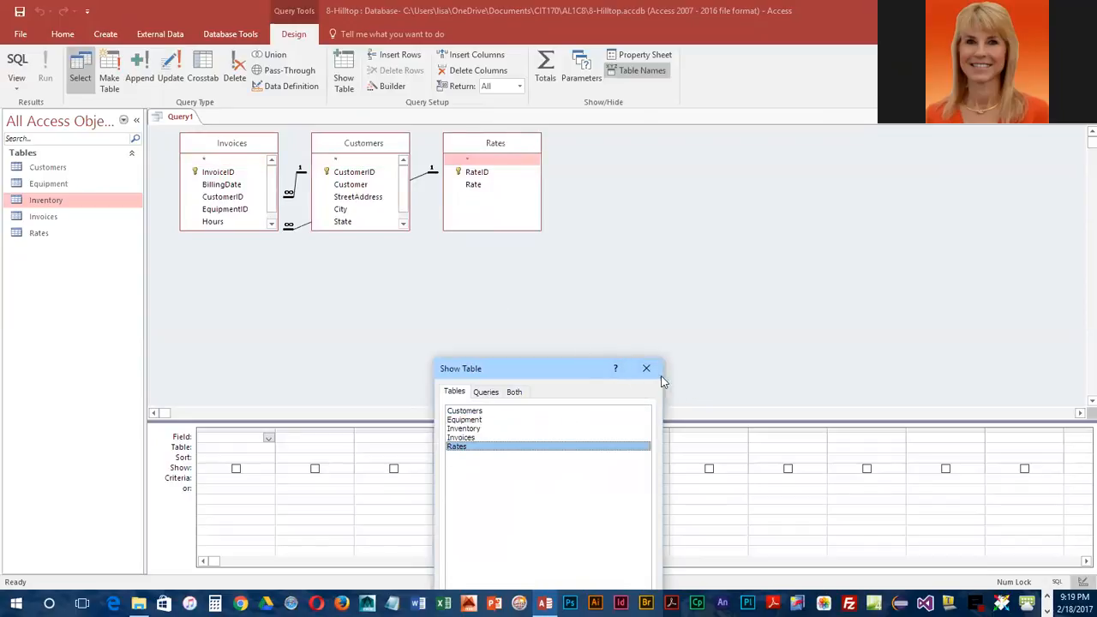
left_click(646, 369)
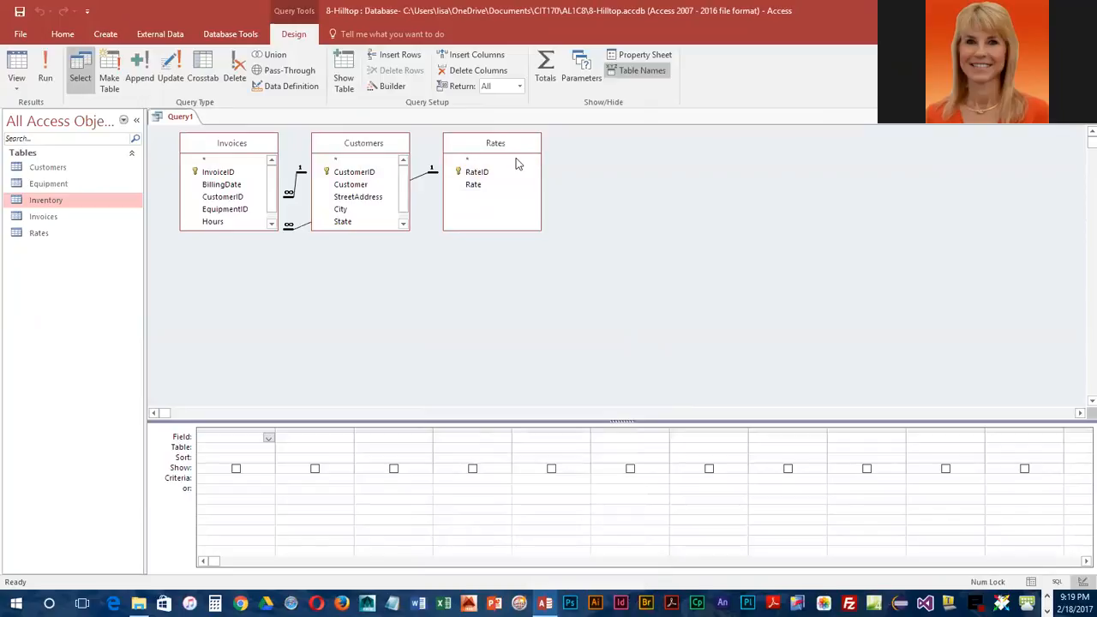
left_click_drag(514, 146, 384, 257)
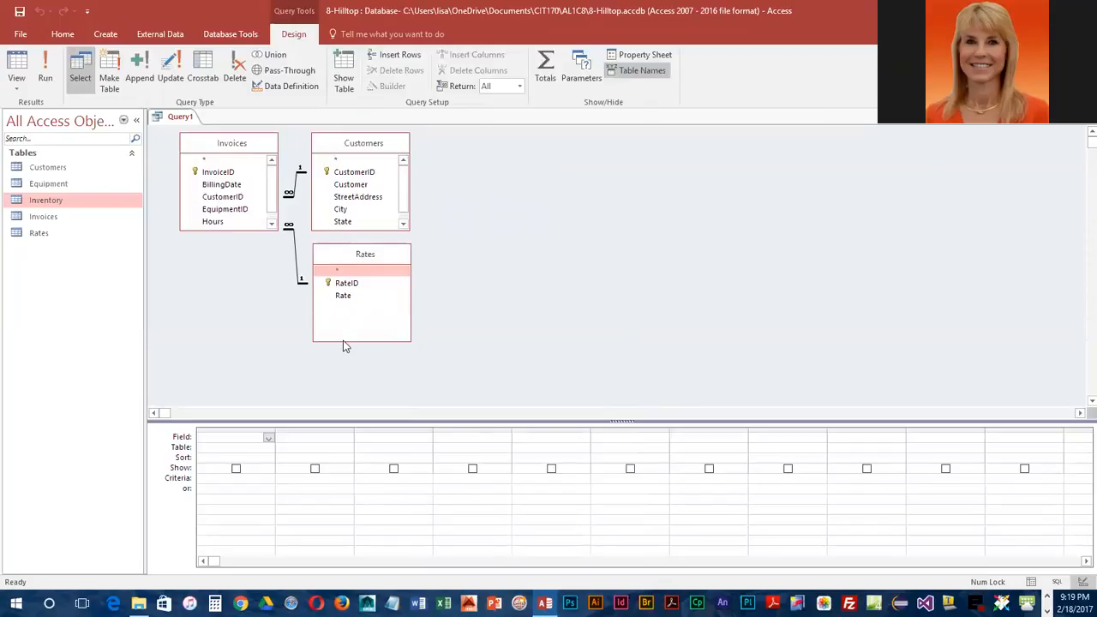
- Add BillingDate and Hours from Invoices, Customer from Customers and Rate from Rates, ordered BillingDate, Customer, Hours, Rate
double_click(236, 188)
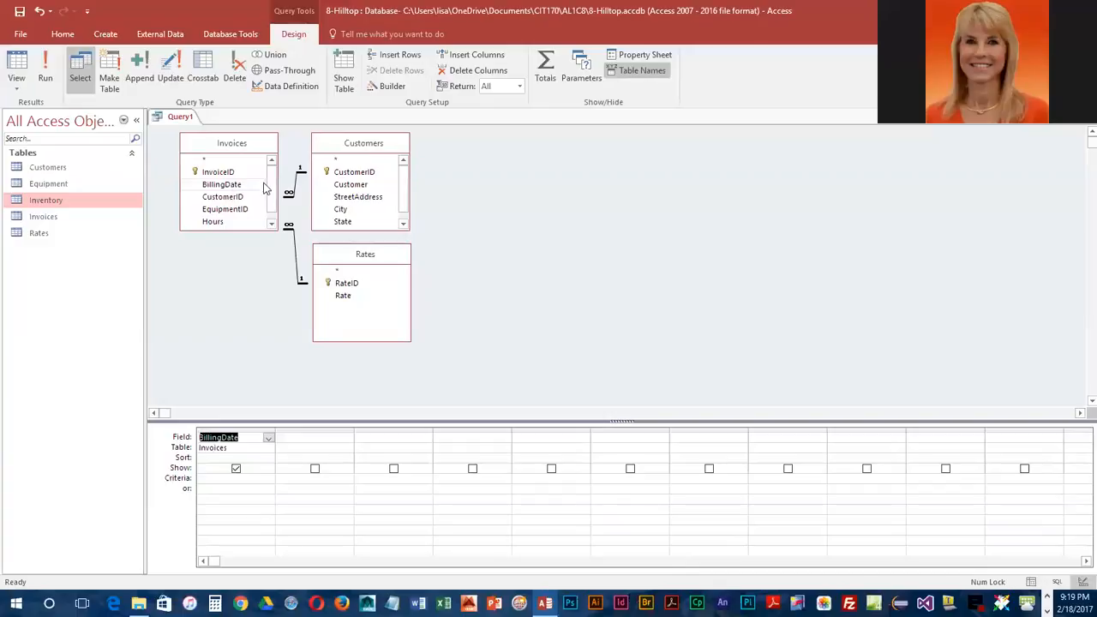
double_click(350, 186)
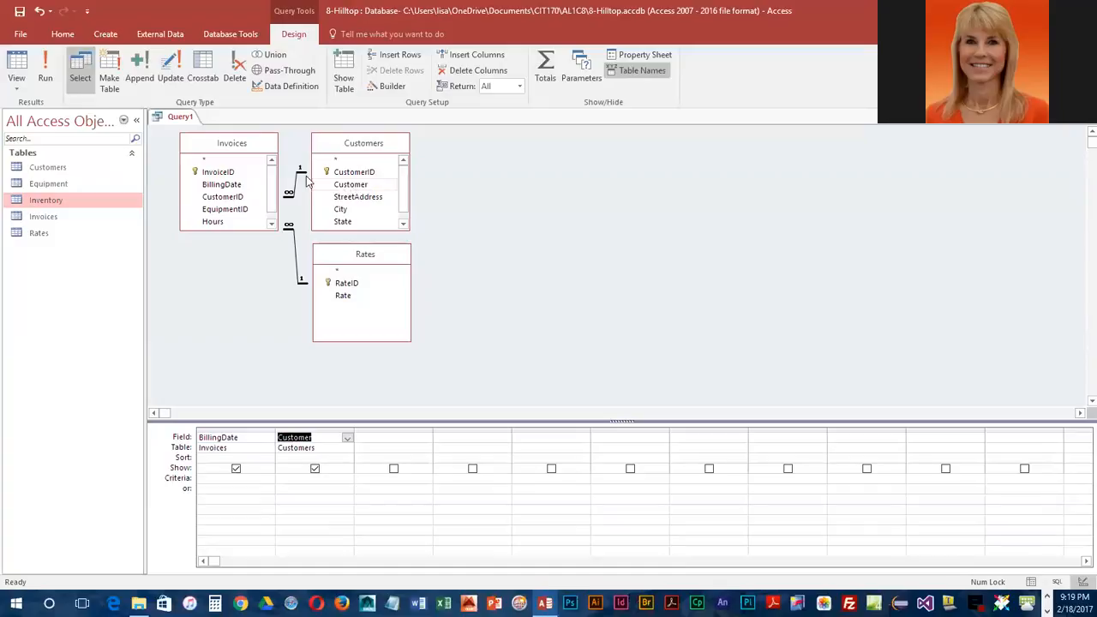
double_click(216, 222)
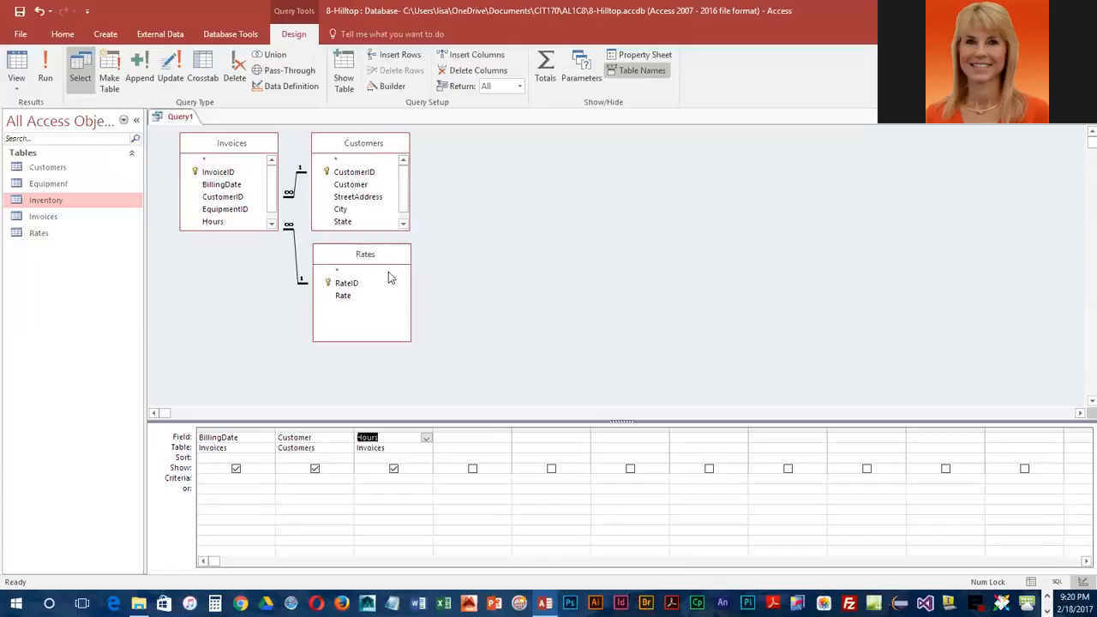
double_click(347, 297)
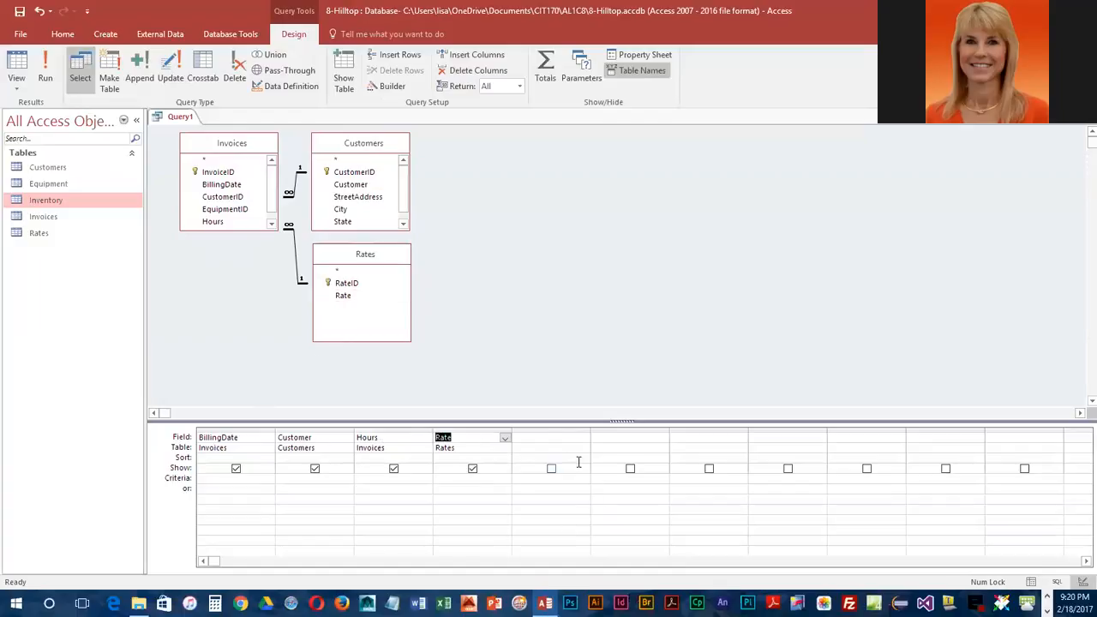
- Widen the fifth query column and enter the calculated field Total:[Hours] * [Rate] in it
left_click_drag(588, 431, 646, 431)
left_click(542, 439)
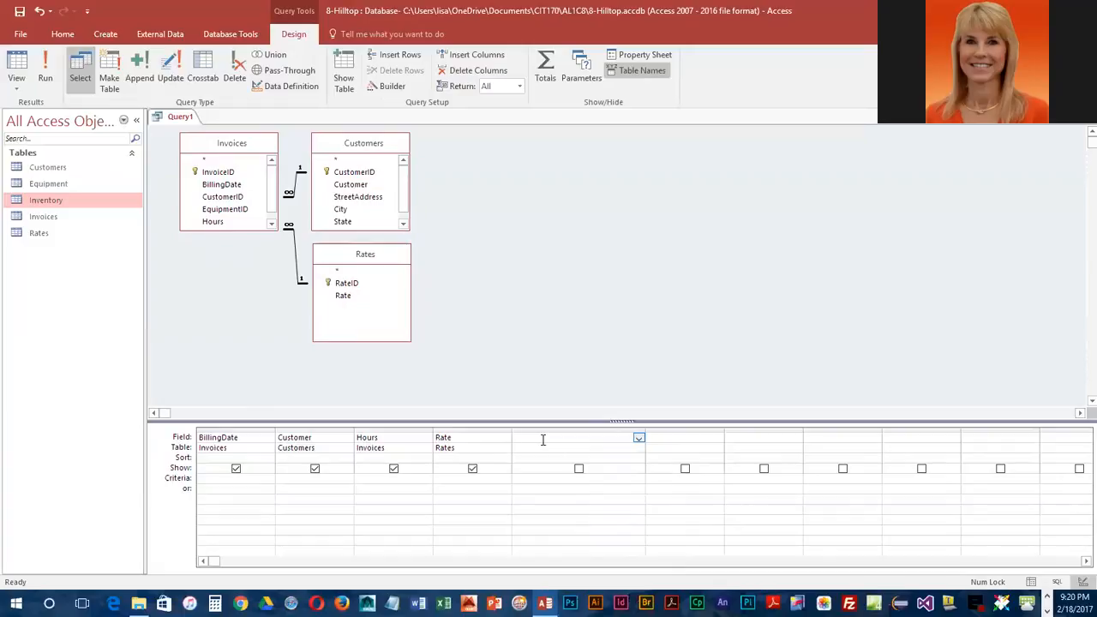
type("Total:")
type("[Hours] * [Rate]")
key("Tab")
- Run the query and save it as CustomerInvoices
left_click(46, 68)
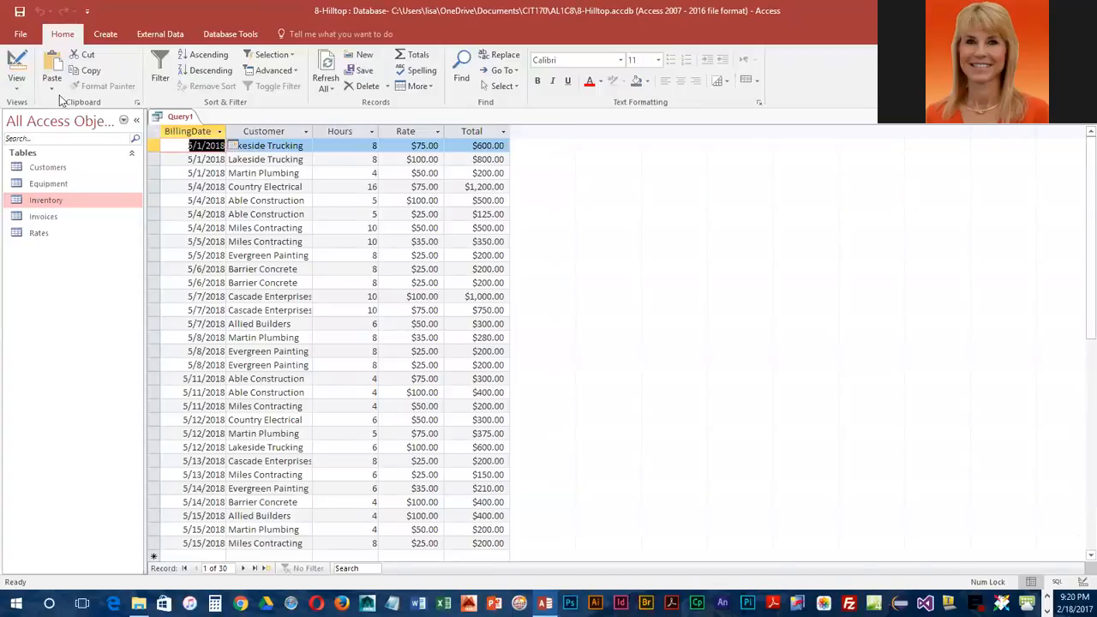
left_click(19, 12)
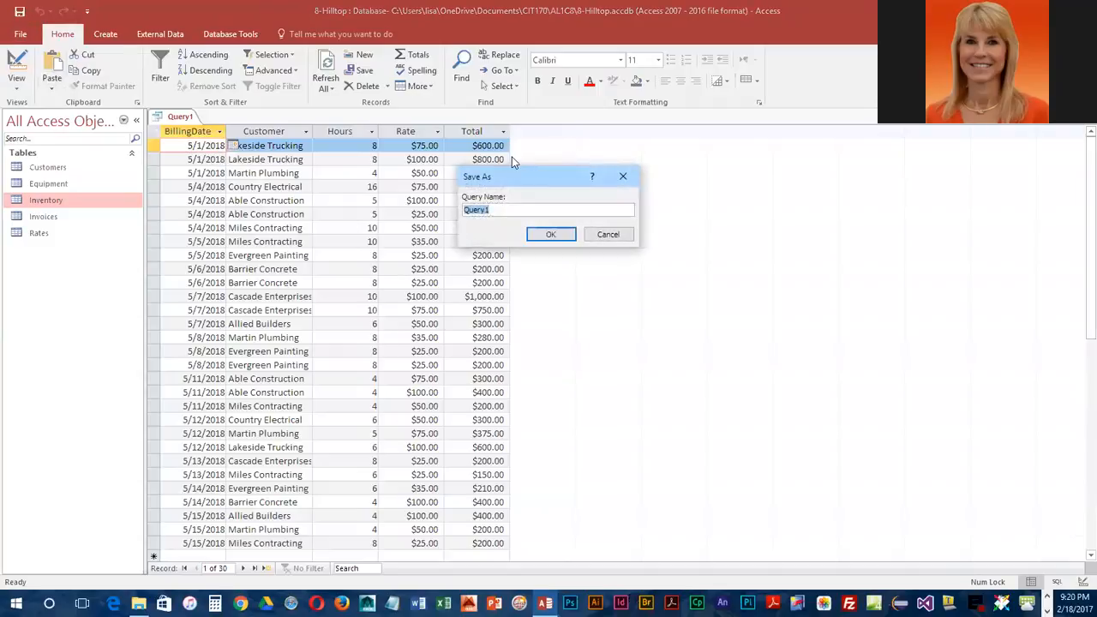
type("CustomerInvoices")
key("Return")
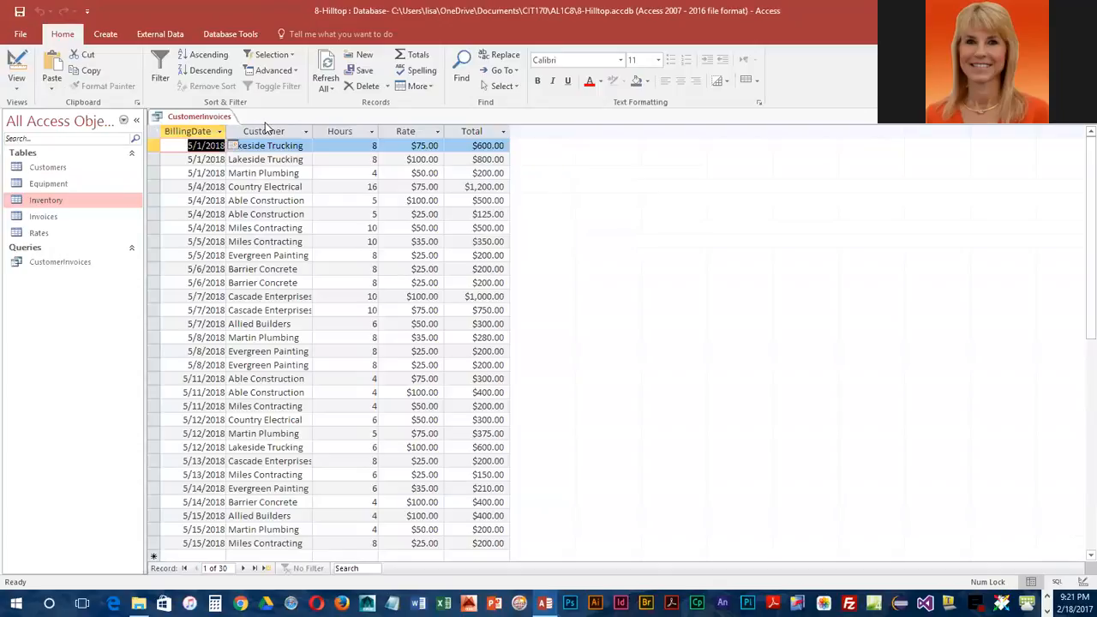
- Close the CustomerInvoices query and export it as the Excel workbook CustomerInvoices.xlsx with formatting and layout, opening the file on completion
right_click(194, 117)
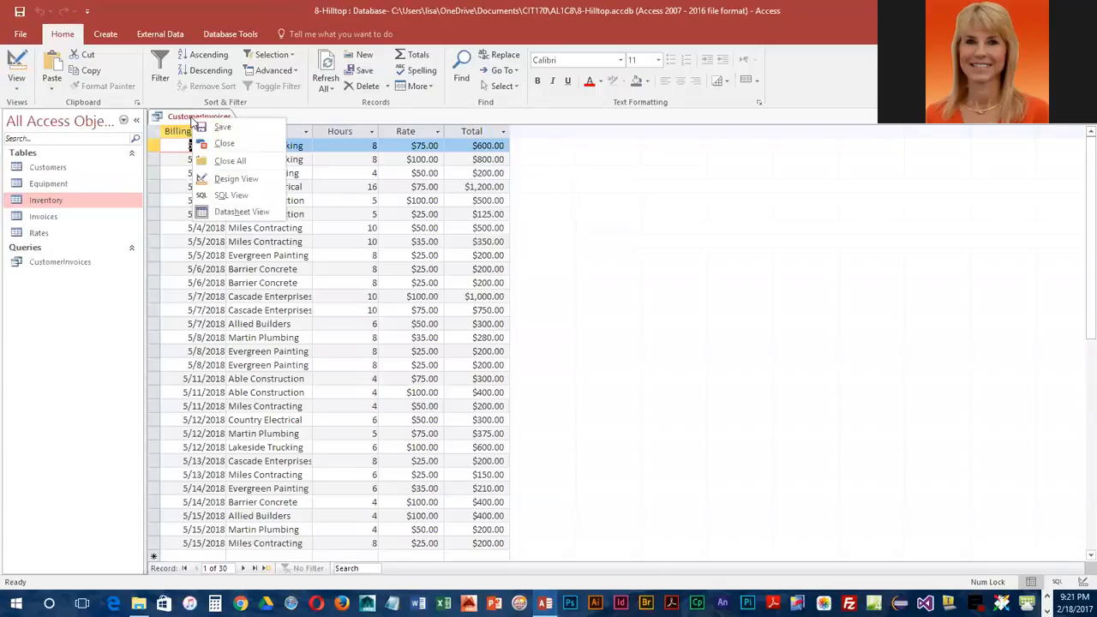
left_click(221, 144)
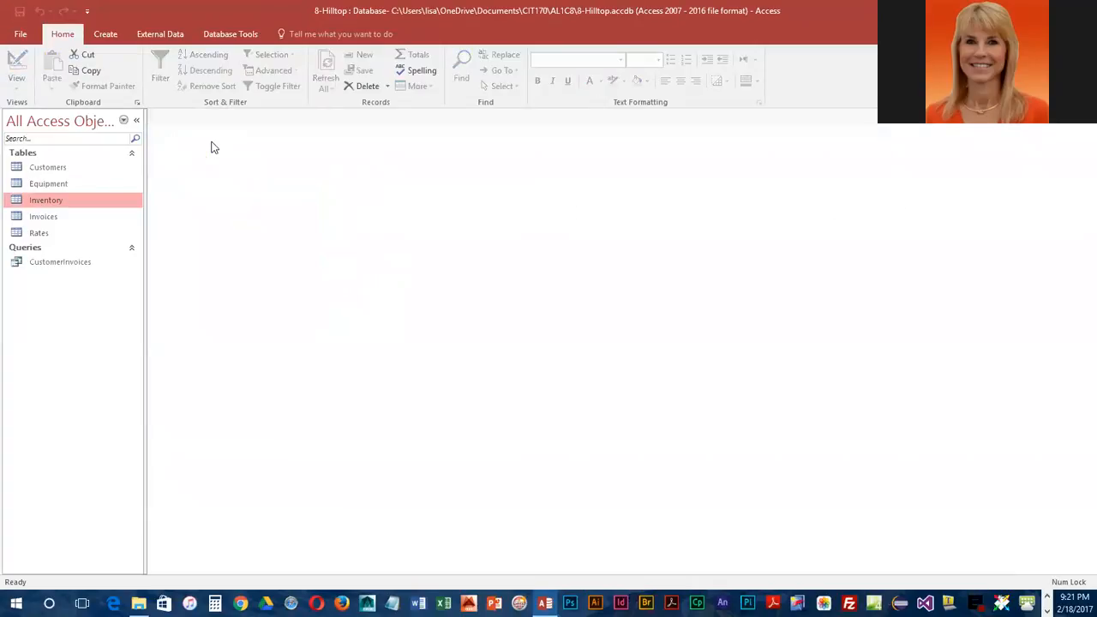
left_click(50, 262)
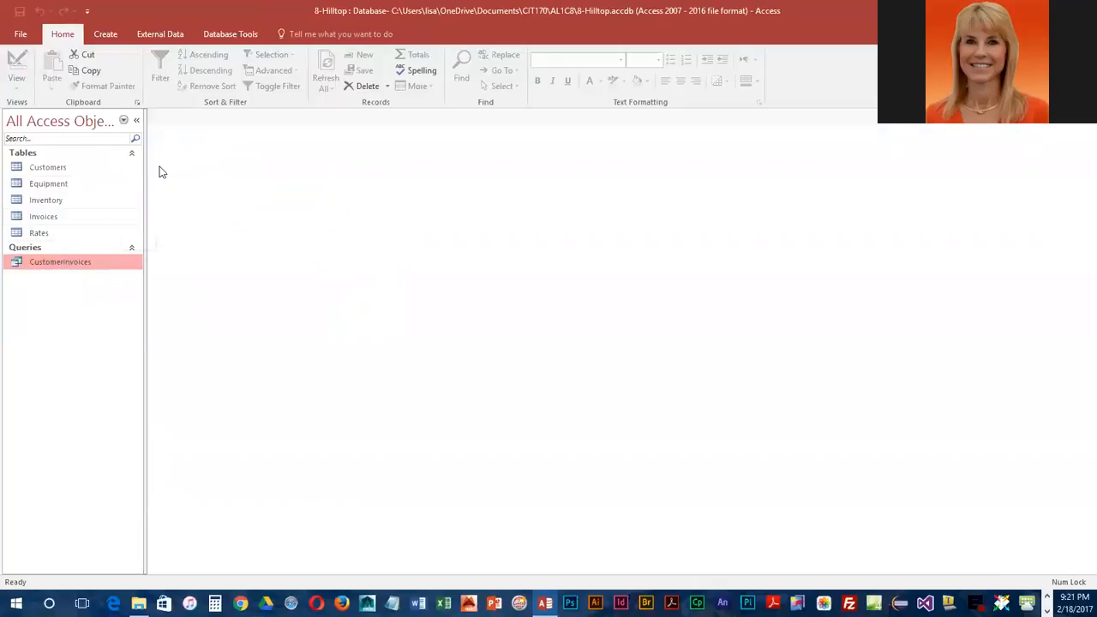
left_click(176, 36)
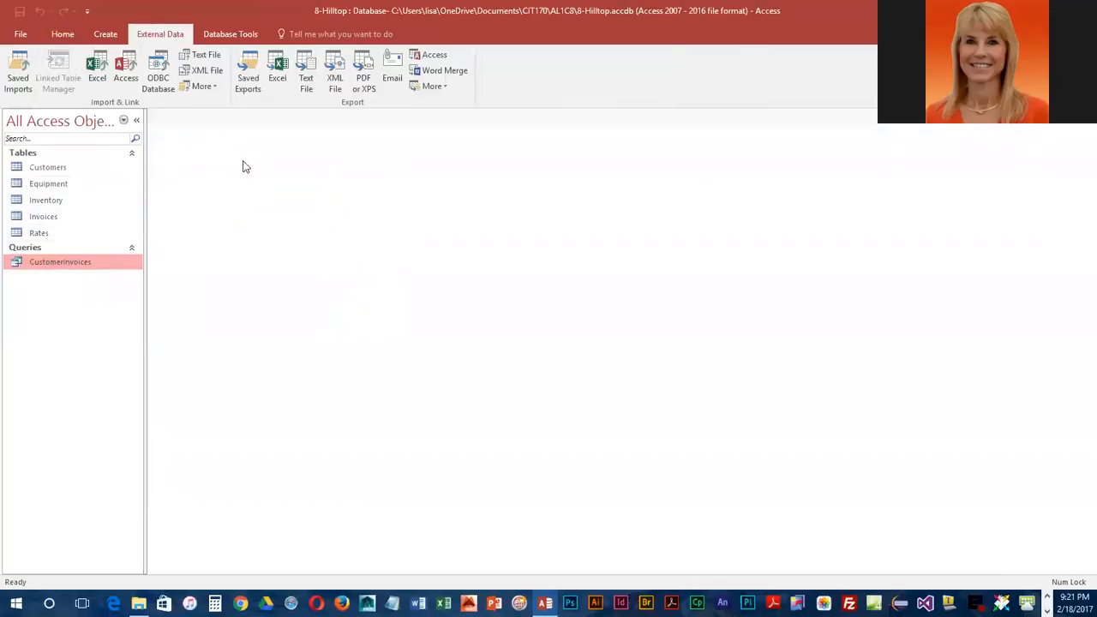
left_click(277, 75)
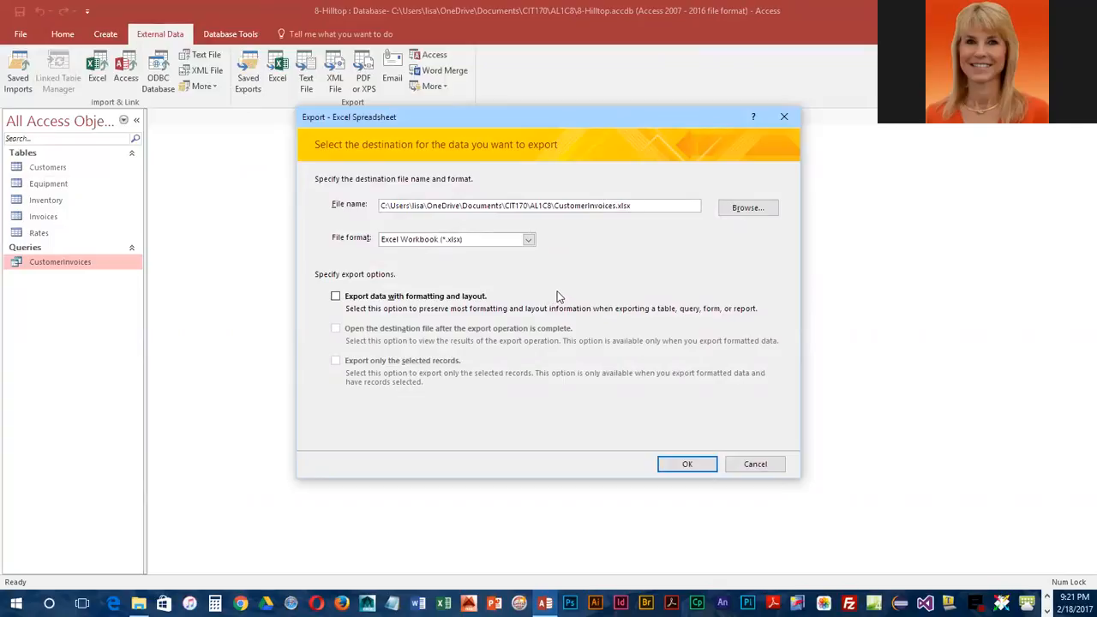
left_click(340, 299)
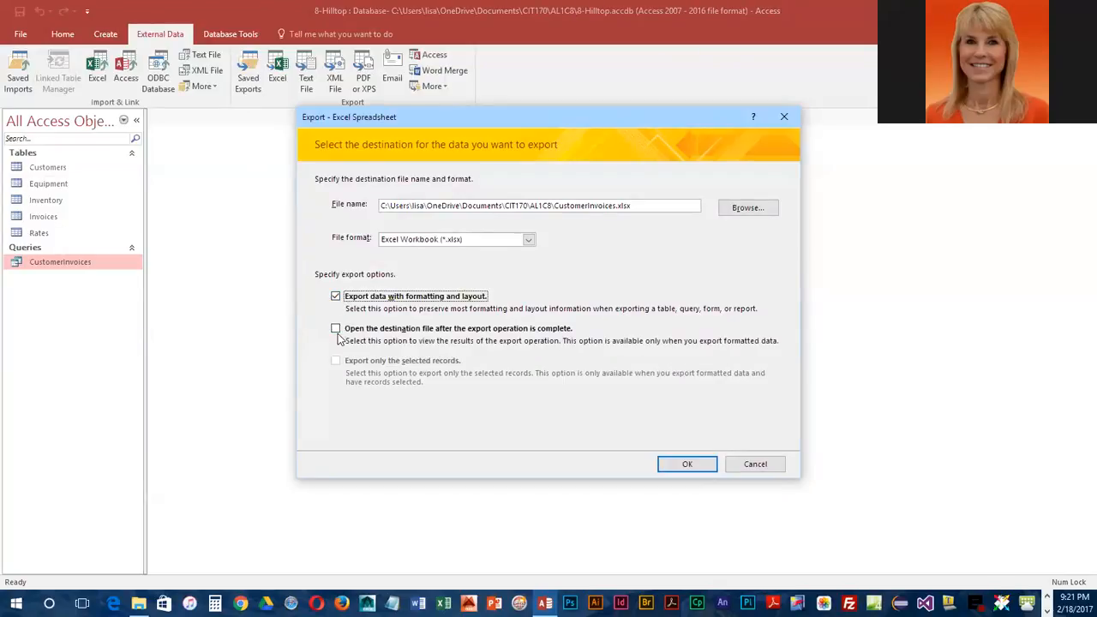
left_click(336, 329)
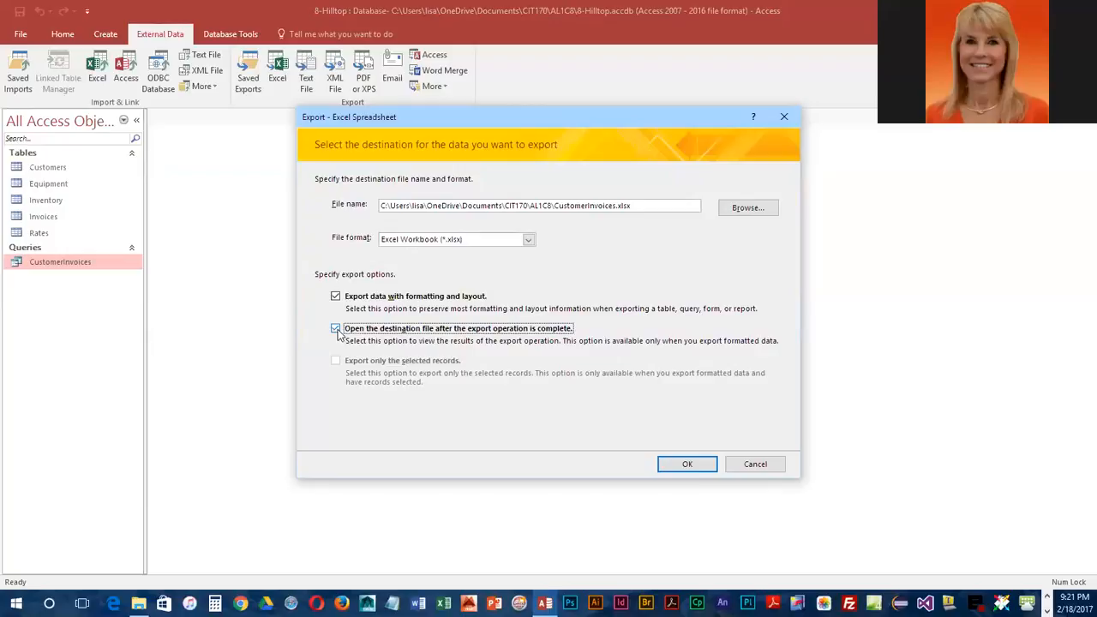
left_click(692, 463)
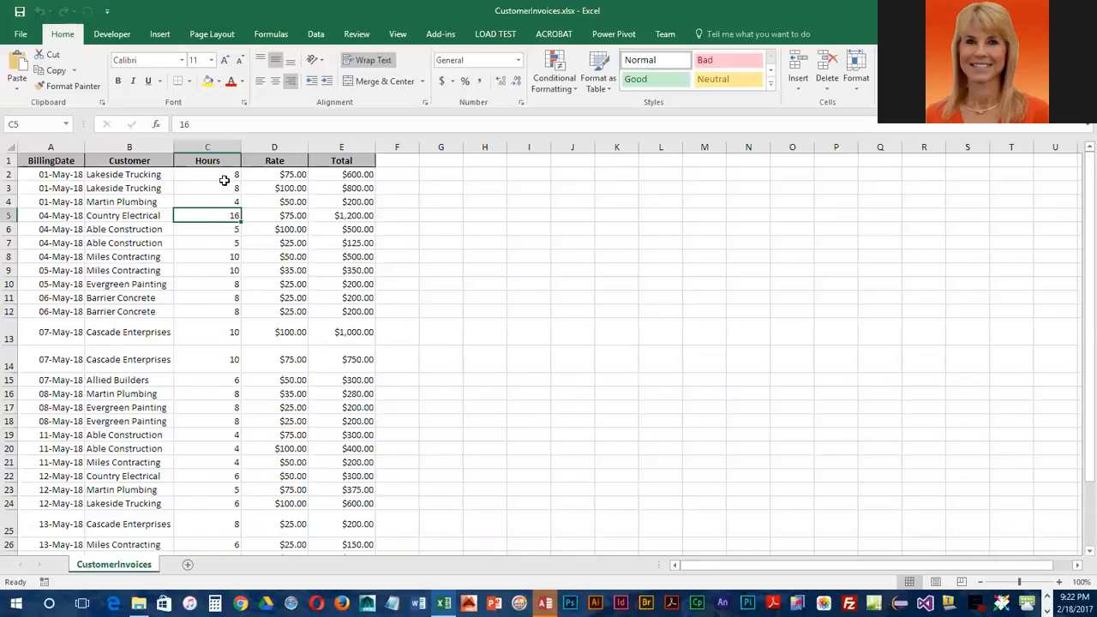
- Center the Hours values in cells C2 through C31 of the CustomerInvoices worksheet
left_click_drag(217, 176, 217, 229)
left_click_drag(217, 272, 220, 514)
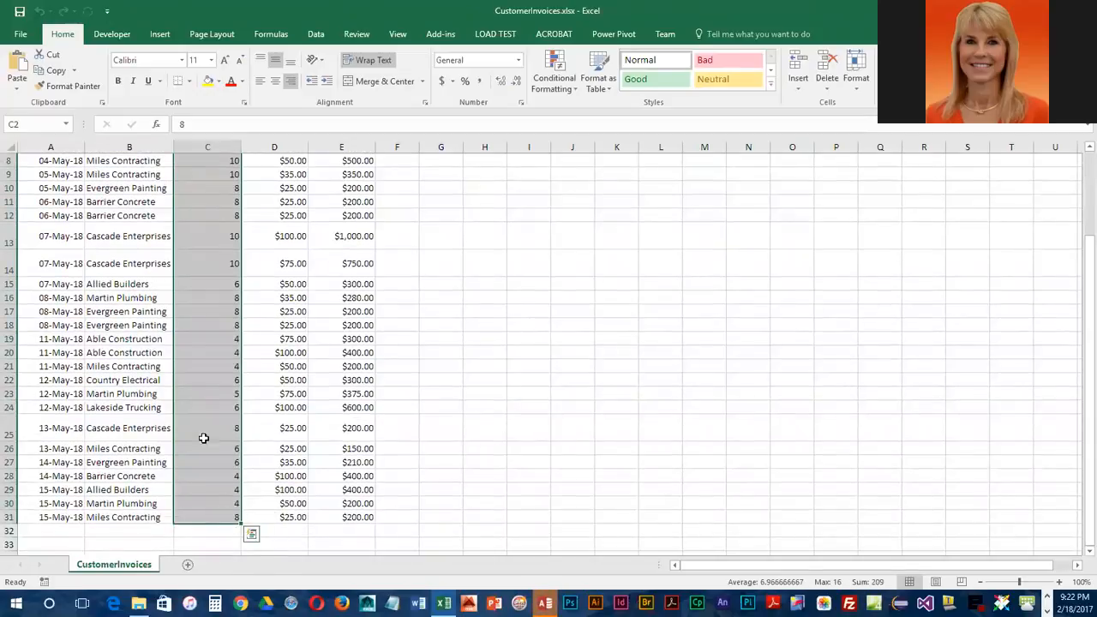
scroll(211, 350, "up", 3)
left_click(275, 80)
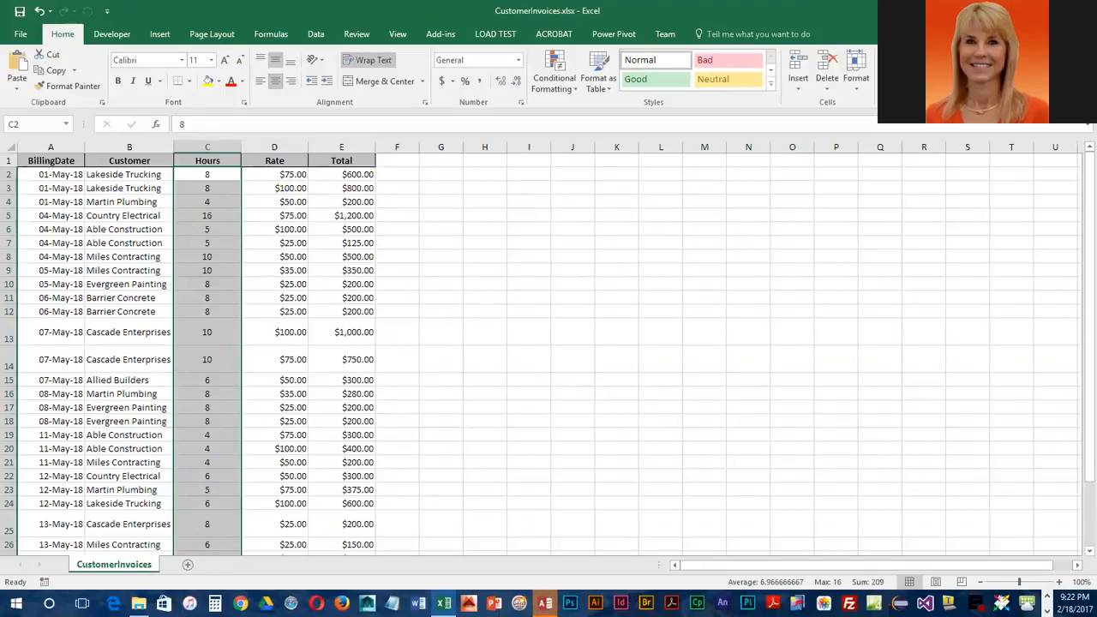
- Save and close the exported workbook, and finish the export in Access without saving the export steps
left_click(21, 13)
key("alt+F4")
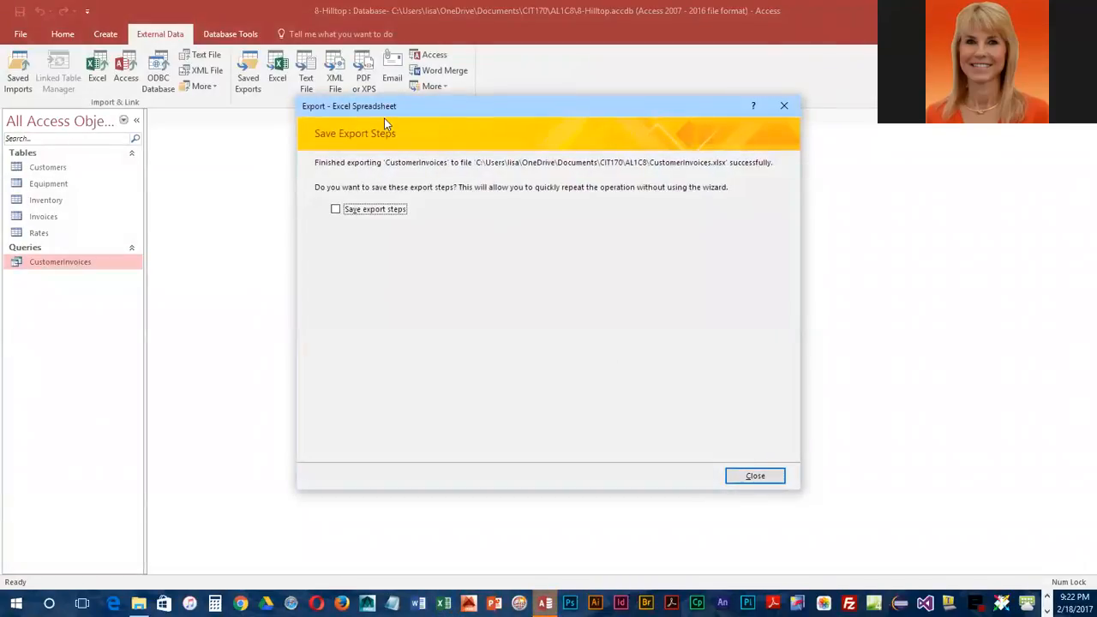
left_click(771, 480)
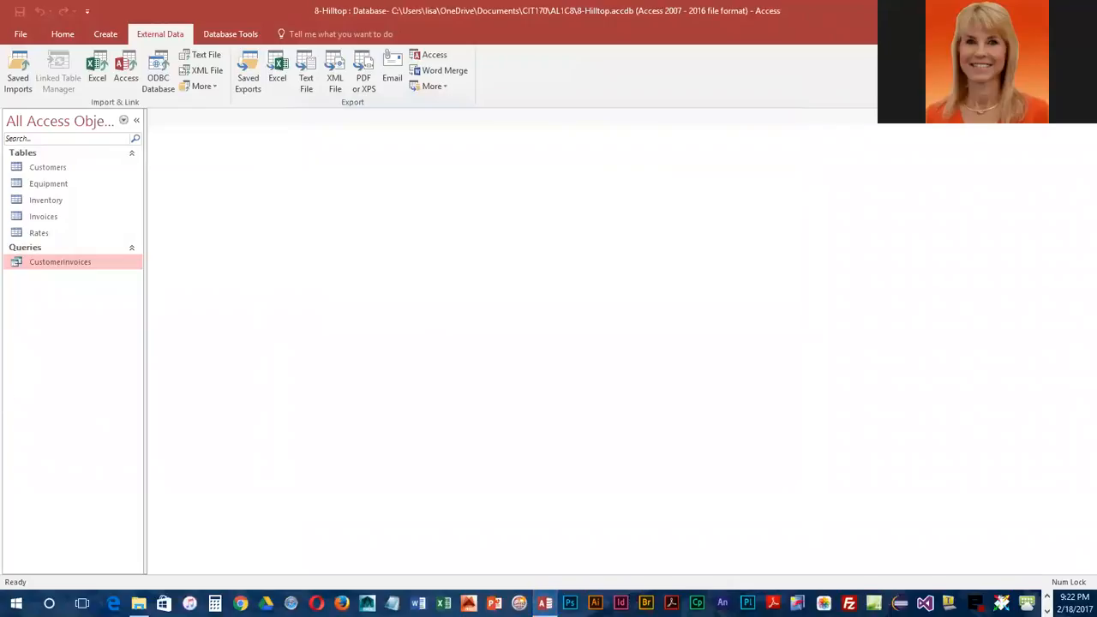